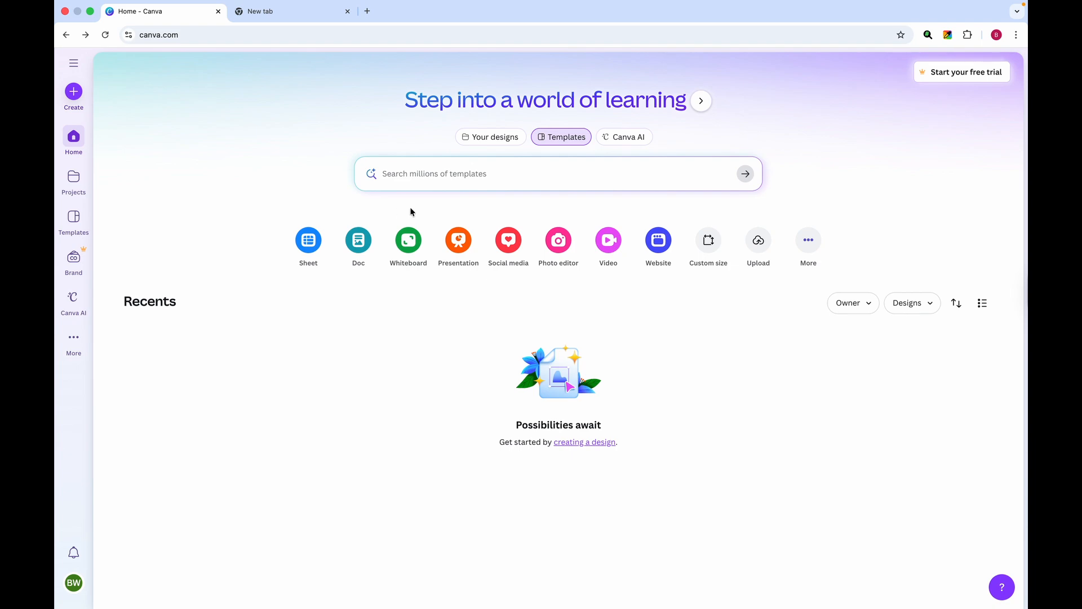
- Search the templates for "email signature" and browse the matching designs
click(390, 174)
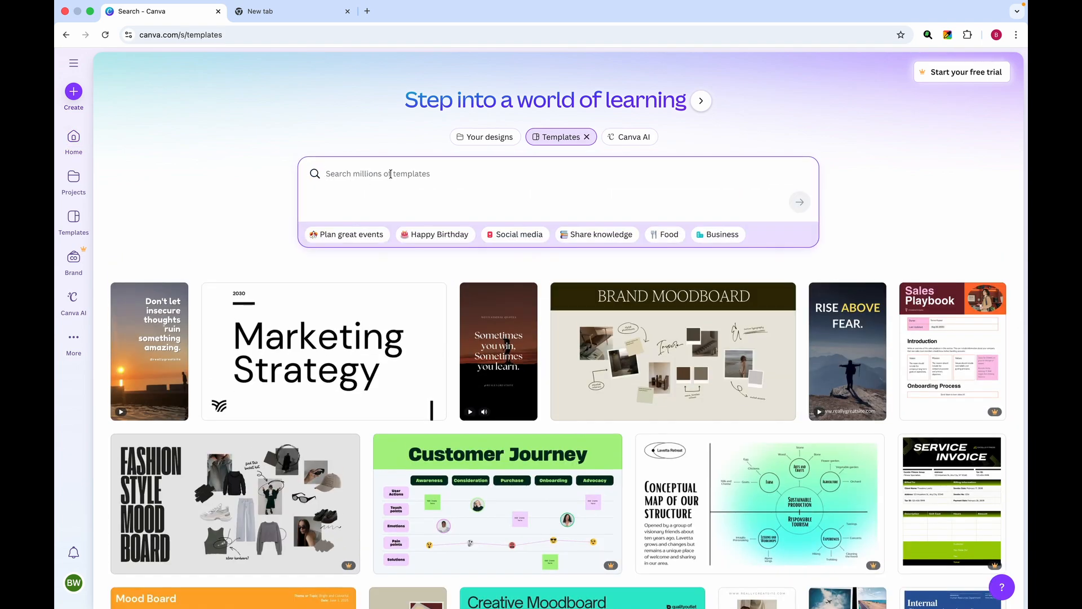
text(email signature)
key(Return)
scroll(403, 333, down, 5)
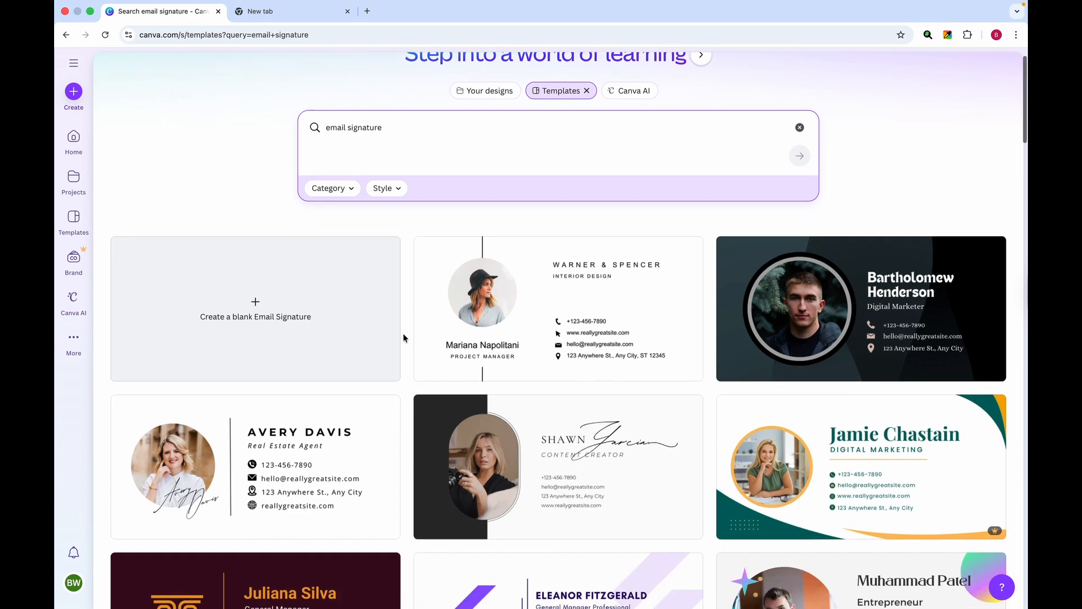
scroll(404, 335, down, 1)
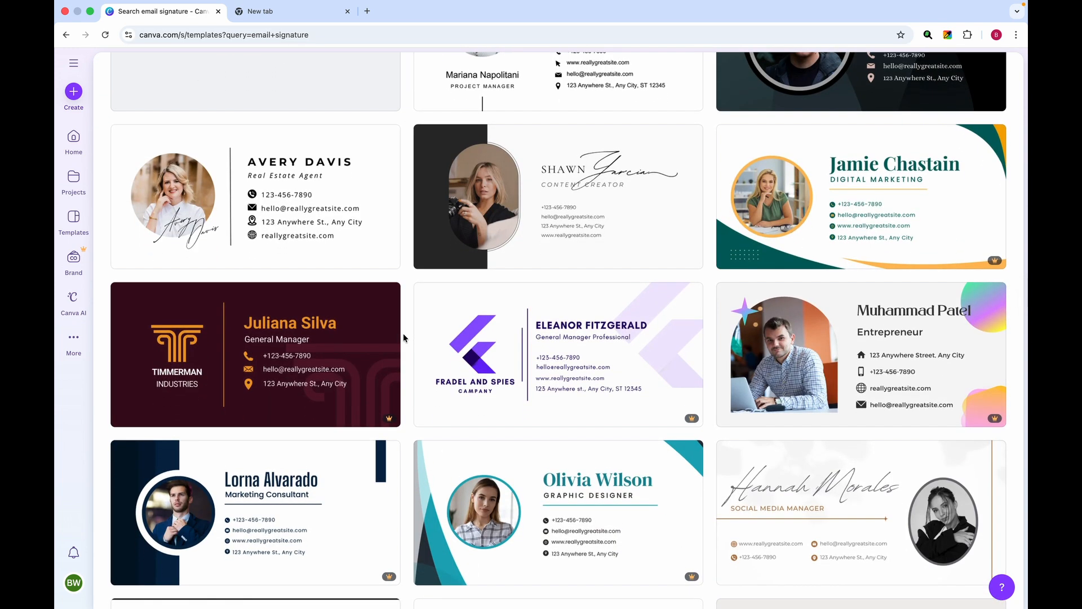
- Preview email signature templates, choose White Modern Minimalist Business Email Signature, and open it for customising
mouse_move(390, 420)
click(351, 227)
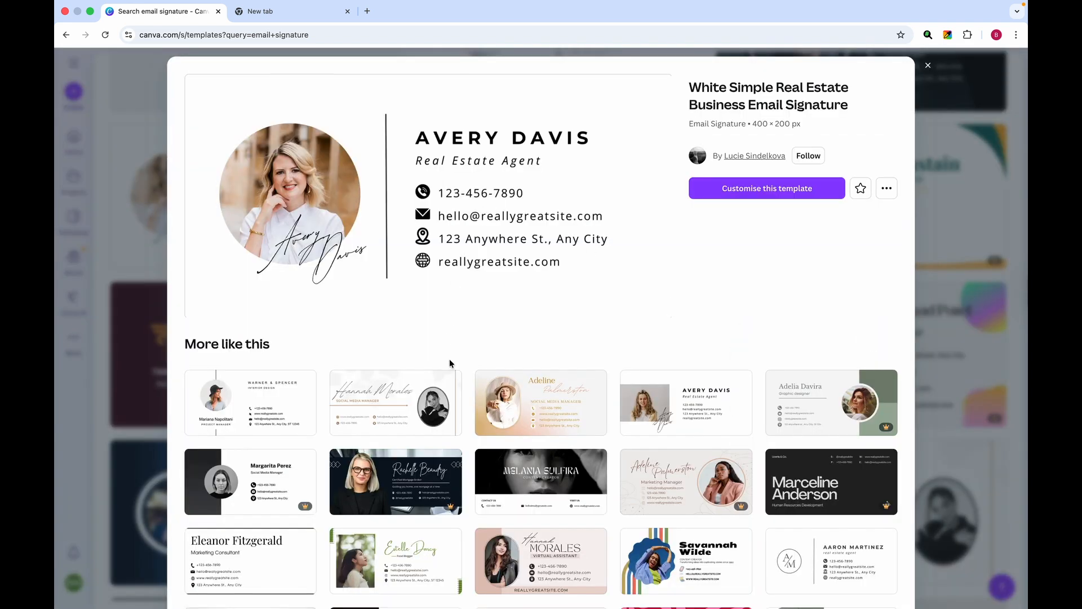
scroll(449, 359, down, 5)
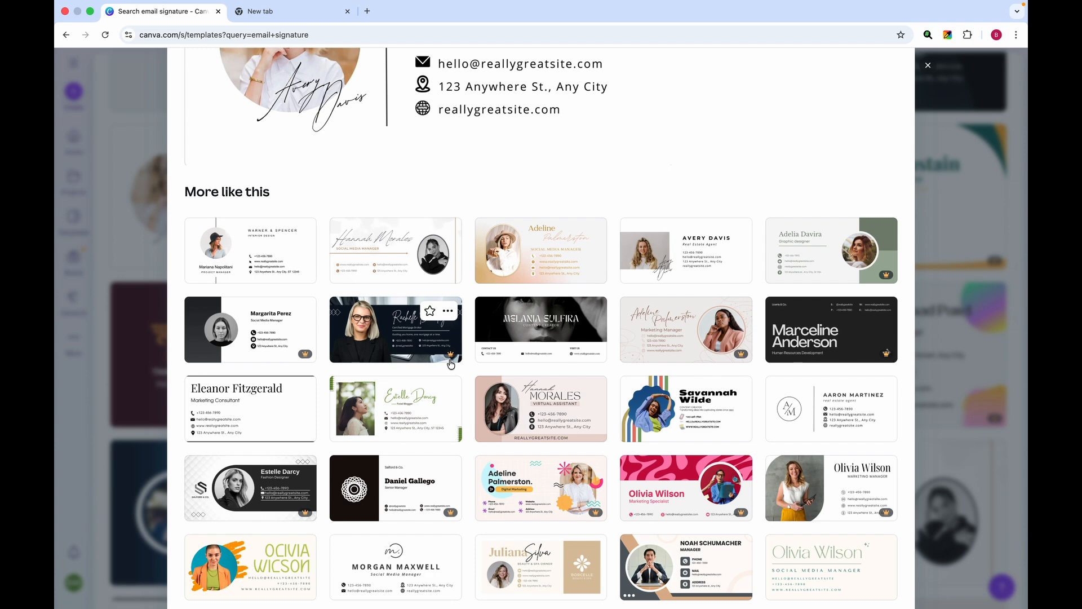
click(387, 258)
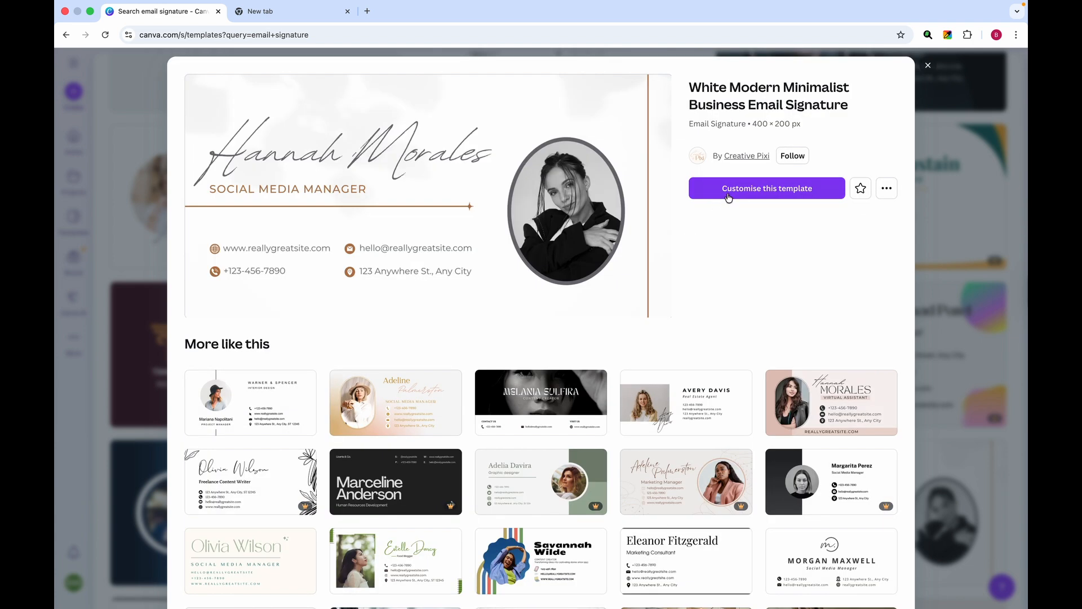
click(728, 193)
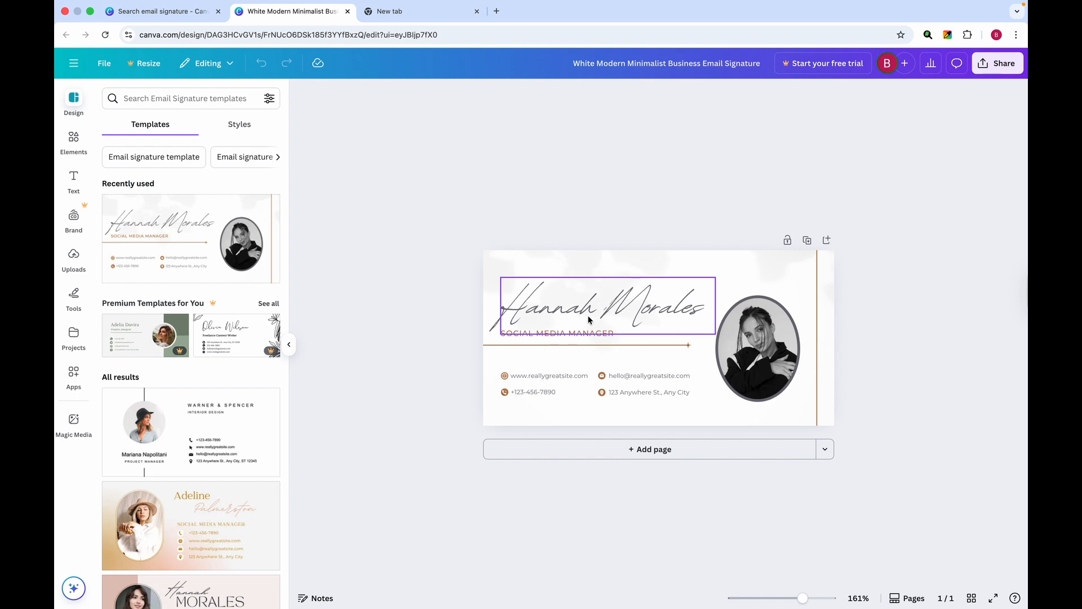
- Replace the placeholder name with the signature owner's full name and go through the job title, website, phone, email and address fields
click(539, 335)
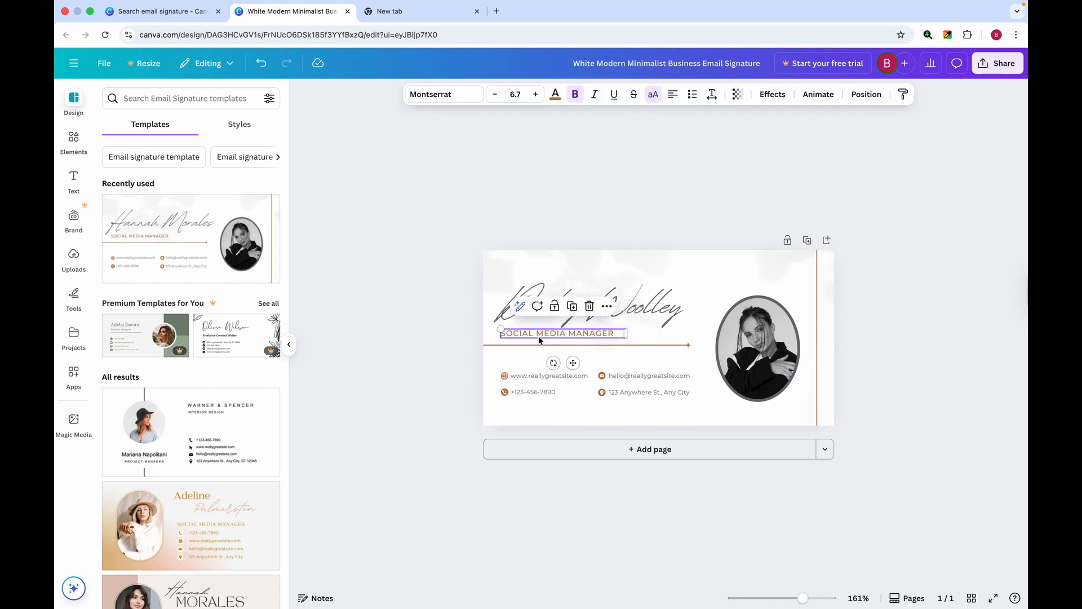
click(522, 377)
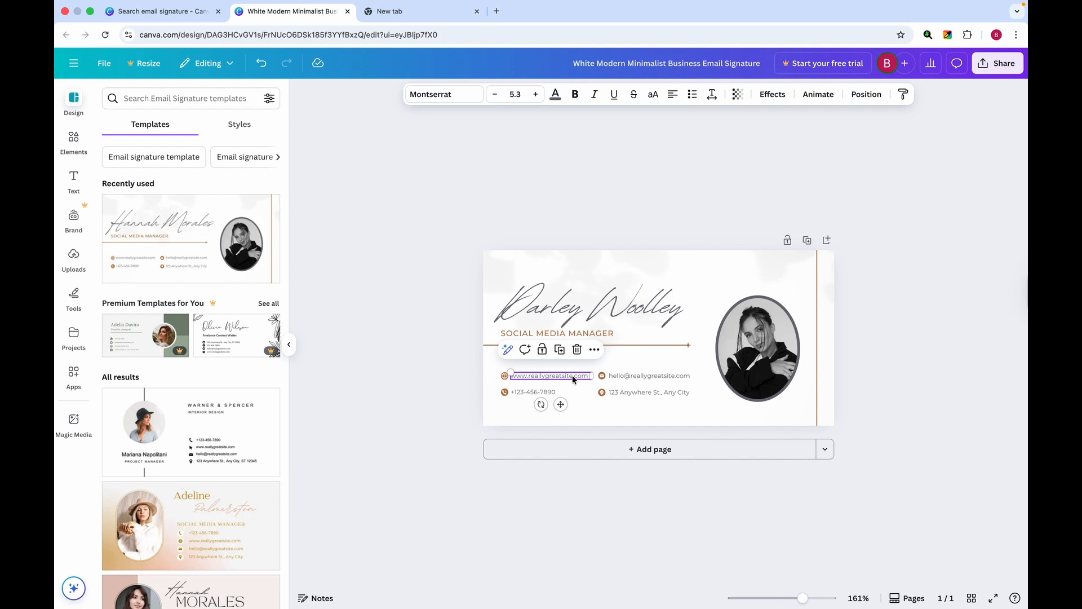
click(546, 393)
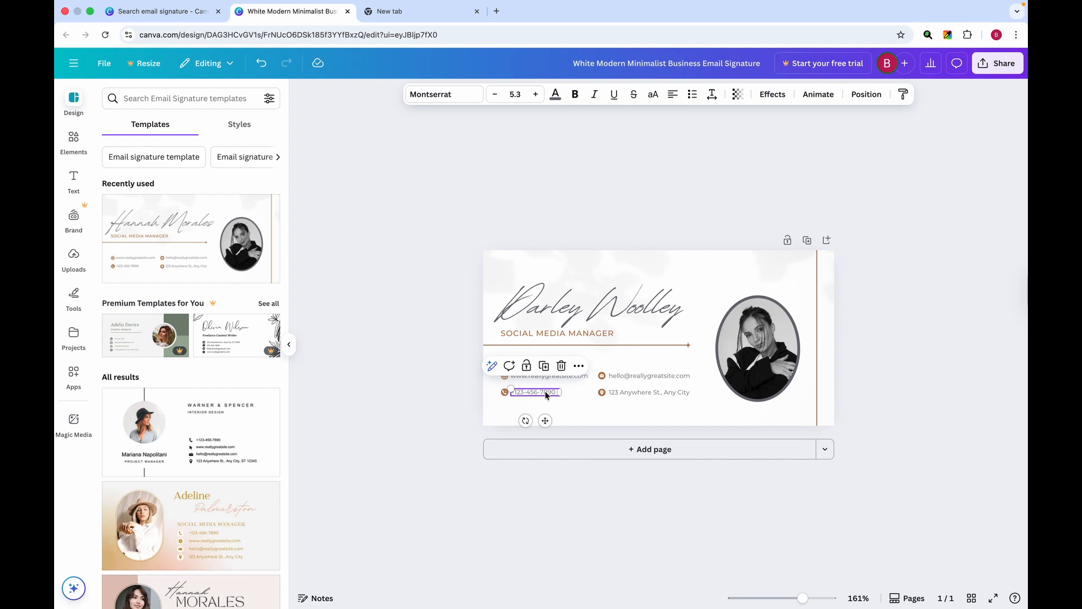
click(646, 376)
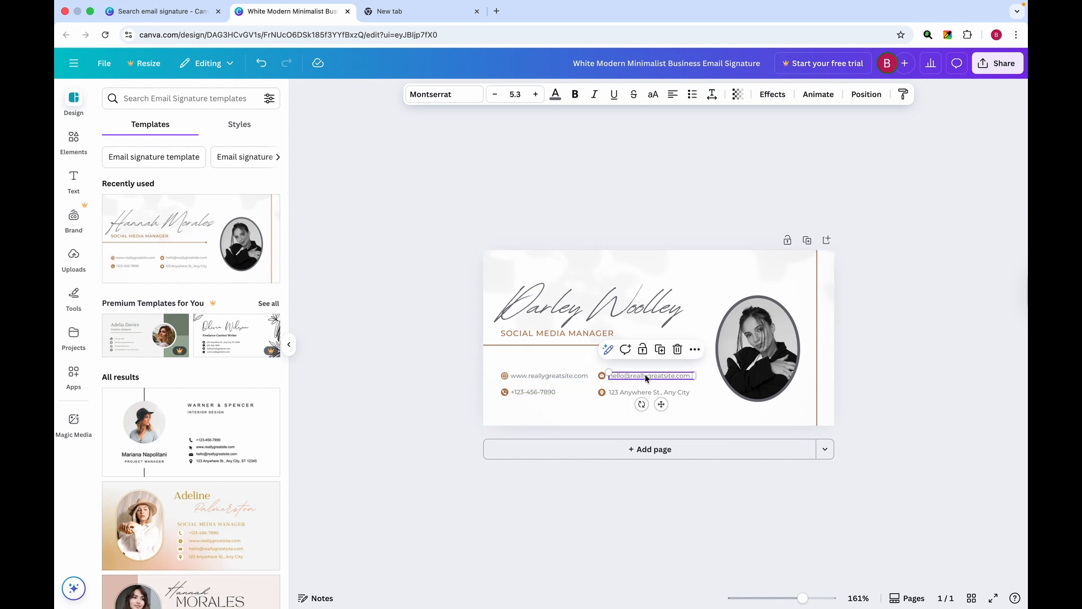
click(628, 395)
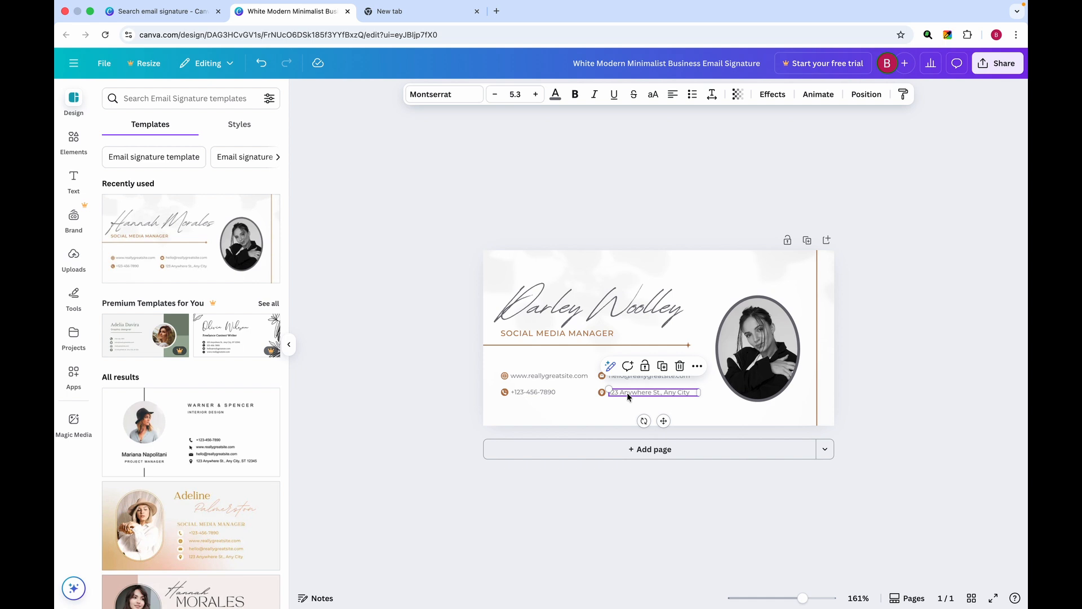
- Title the design Email Signature and download it as a PNG
click(722, 213)
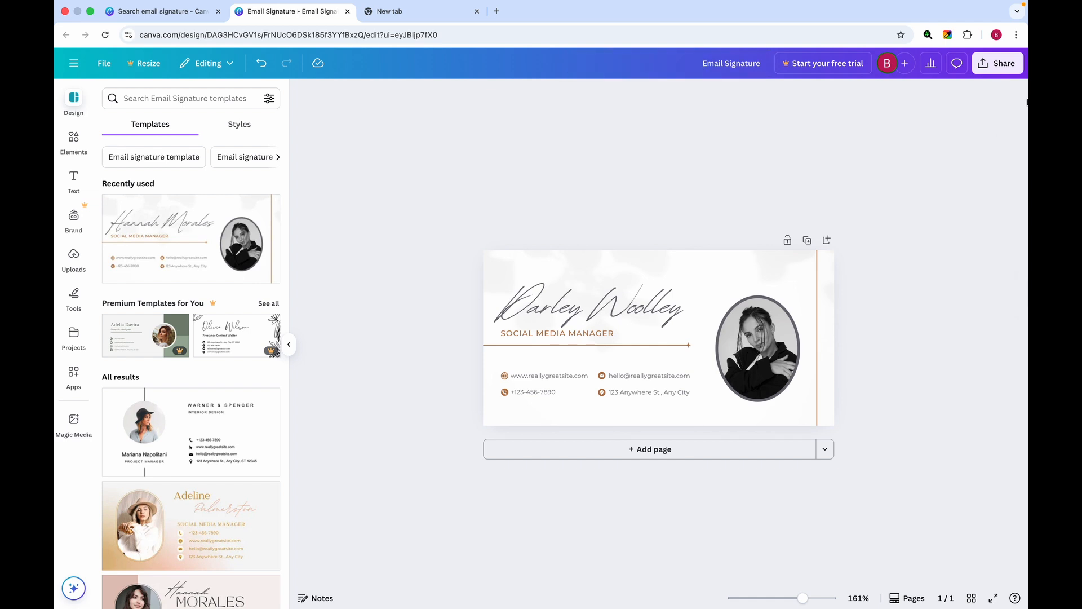
click(998, 64)
click(832, 293)
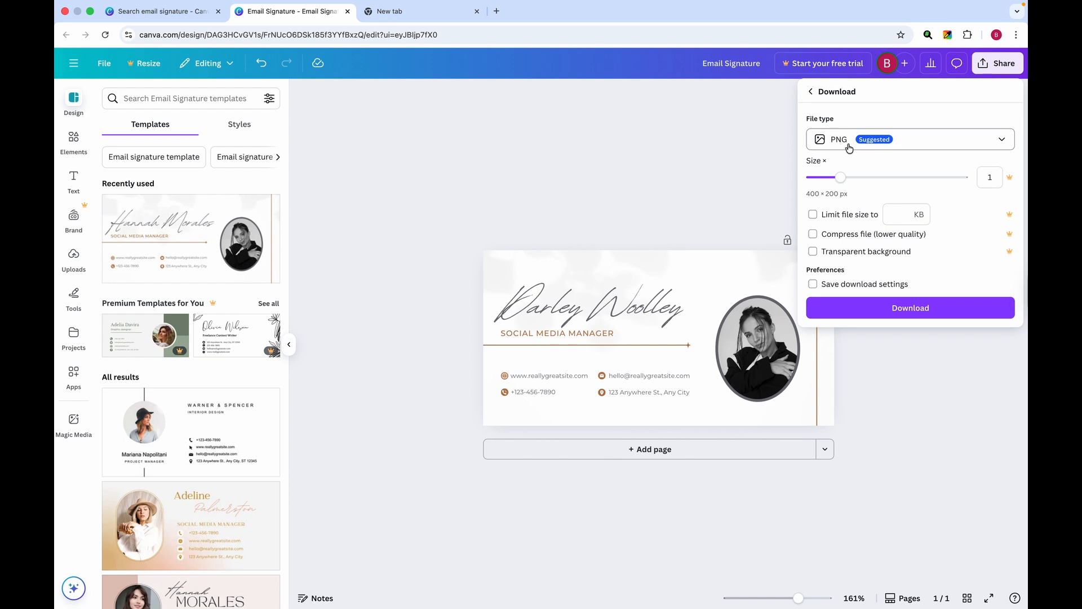
click(920, 319)
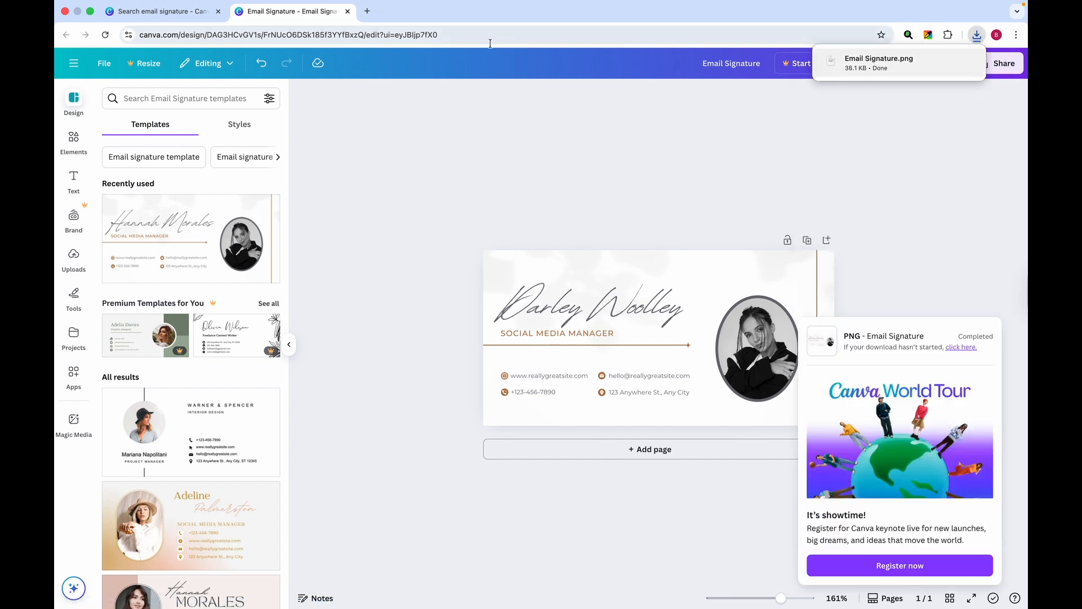
- Switch to Gmail in a new browser tab and open its full settings page
click(367, 11)
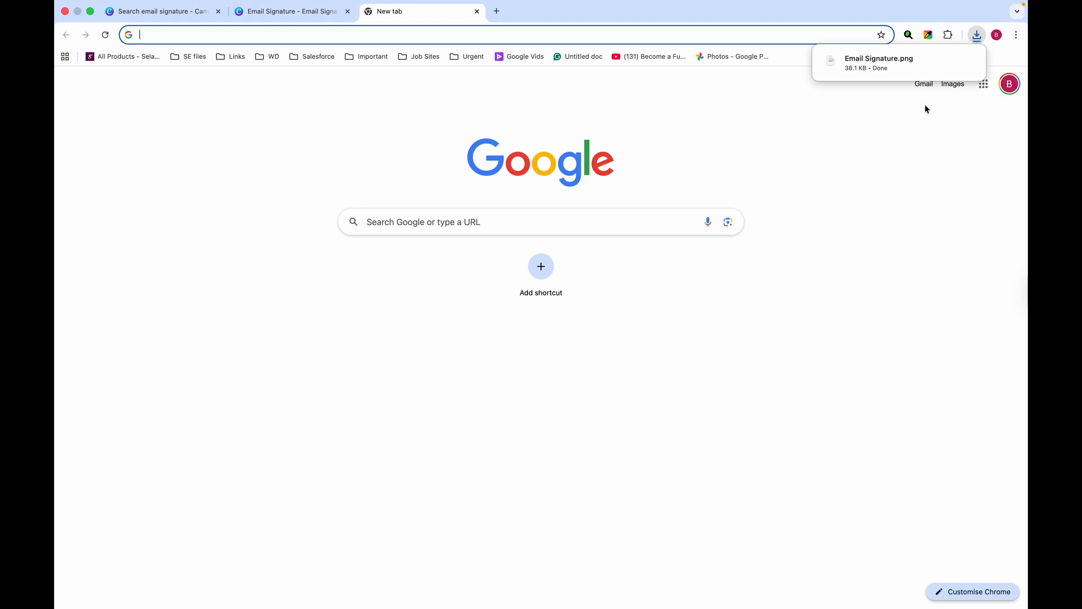
click(983, 84)
click(976, 141)
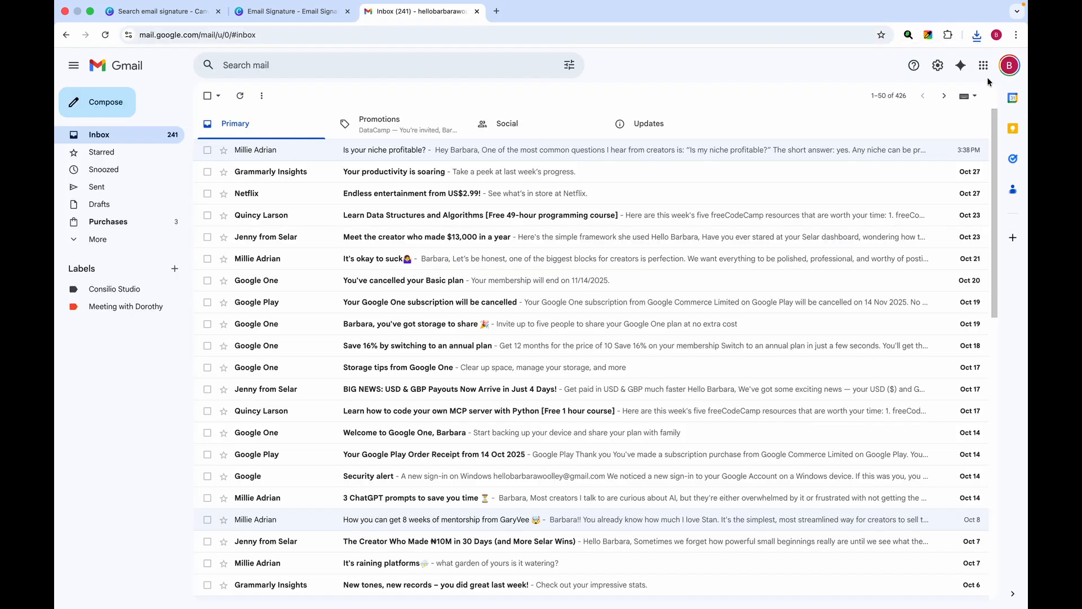
click(937, 68)
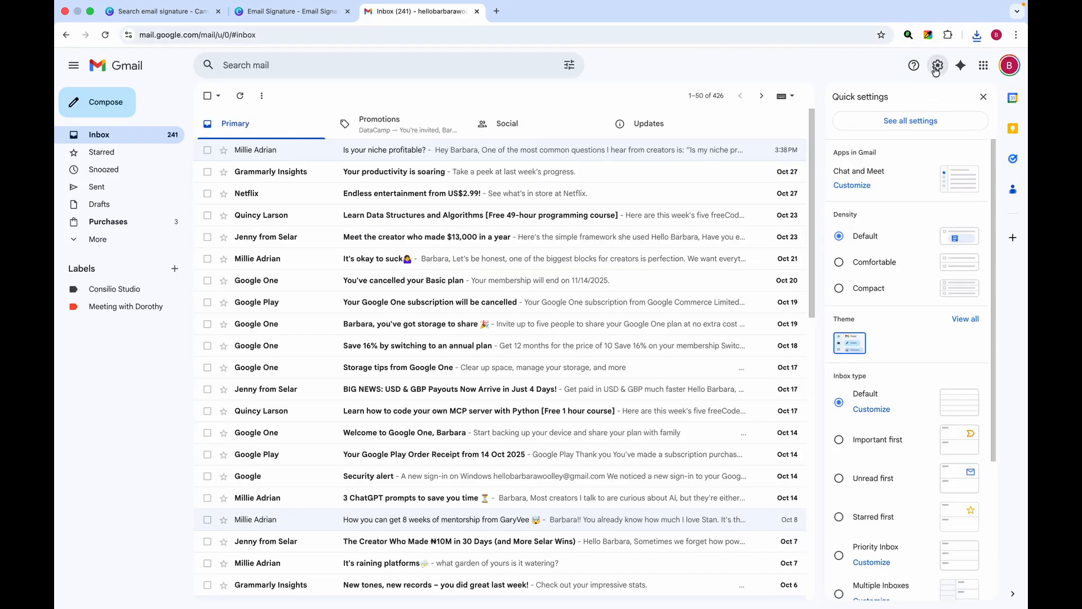
click(904, 127)
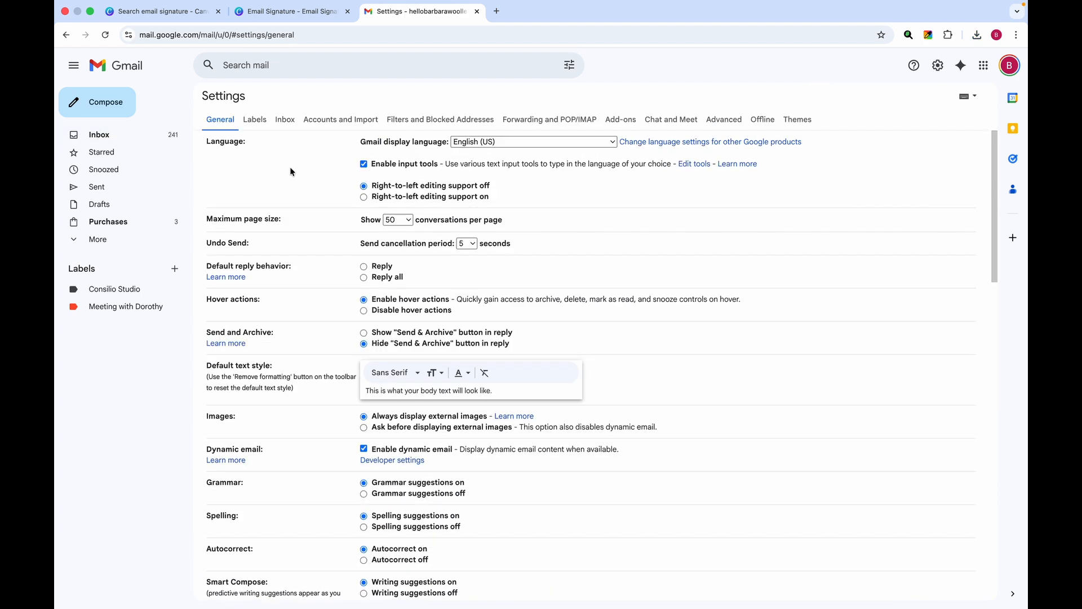
- Create a new signature named business in the General settings
scroll(290, 171, down, 15)
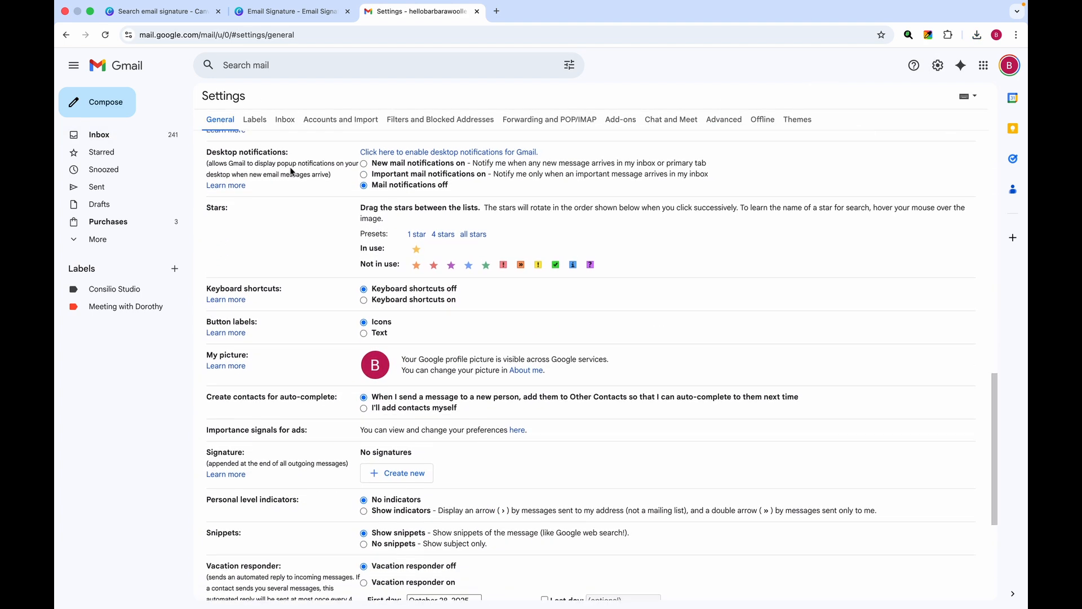
scroll(290, 172, down, 3)
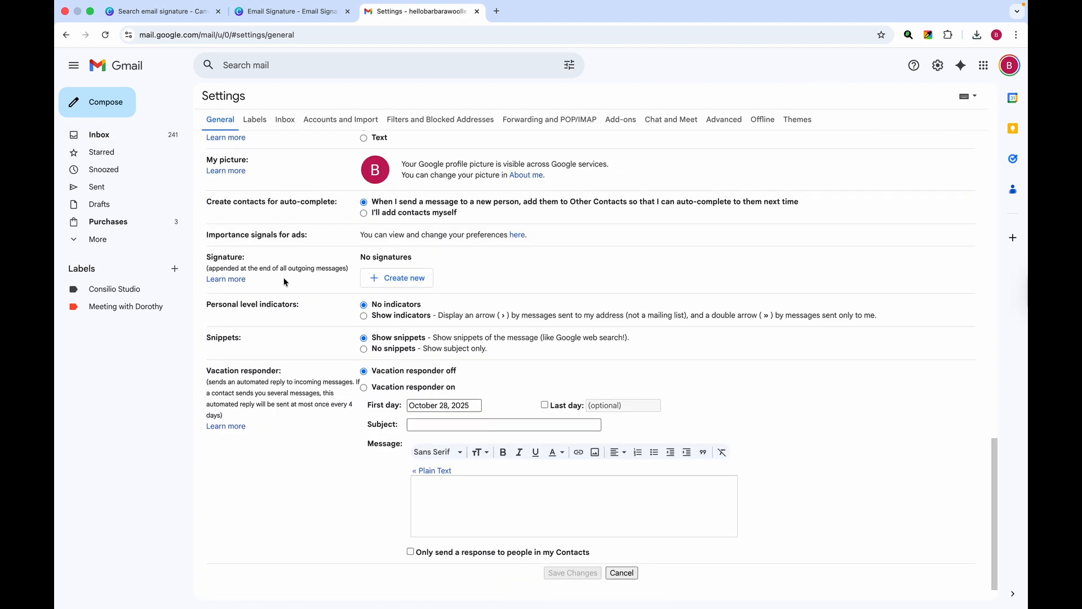
click(399, 278)
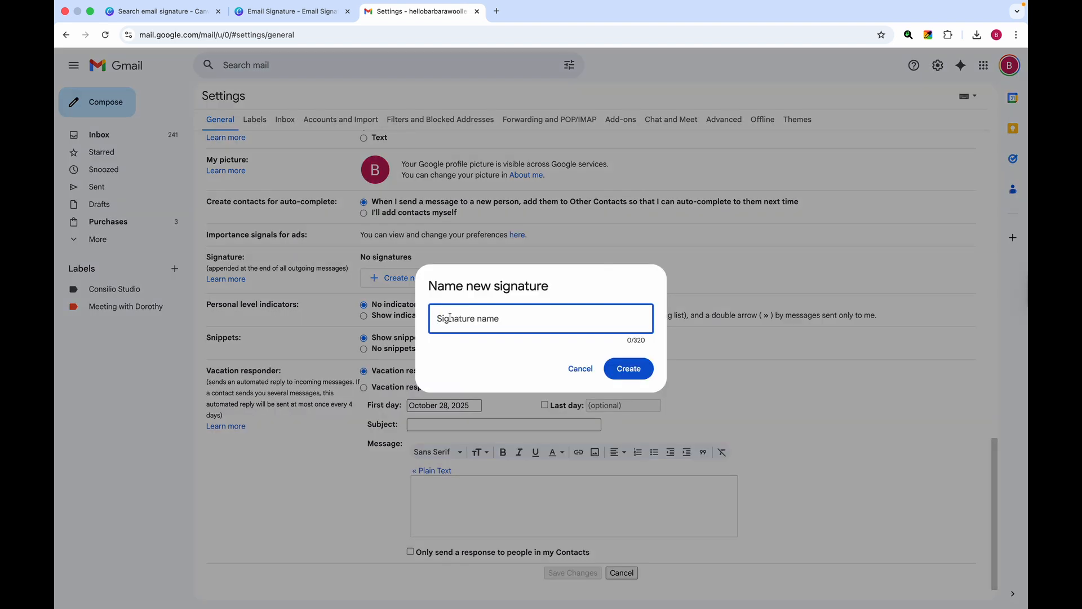
text(business)
click(630, 371)
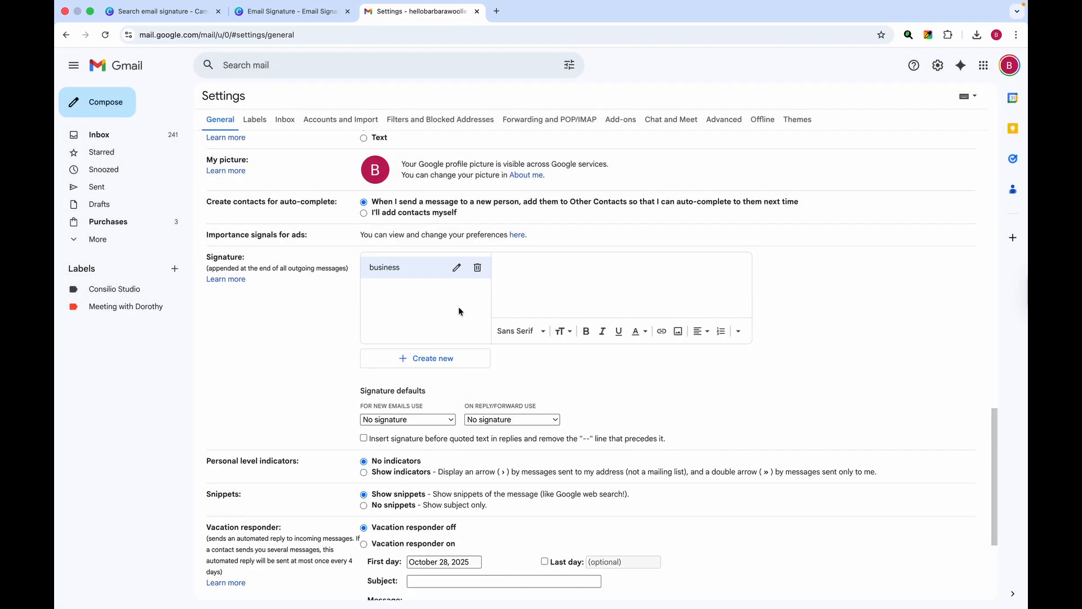
- Upload Email Signature.png from the Downloads folder and insert it as an image in the business signature
click(677, 339)
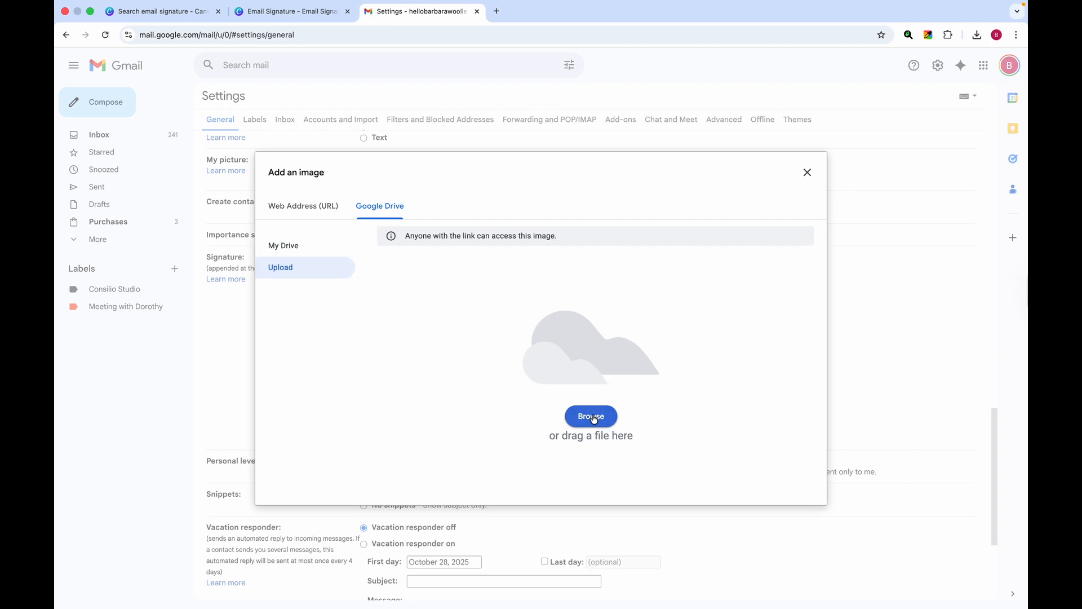
click(592, 416)
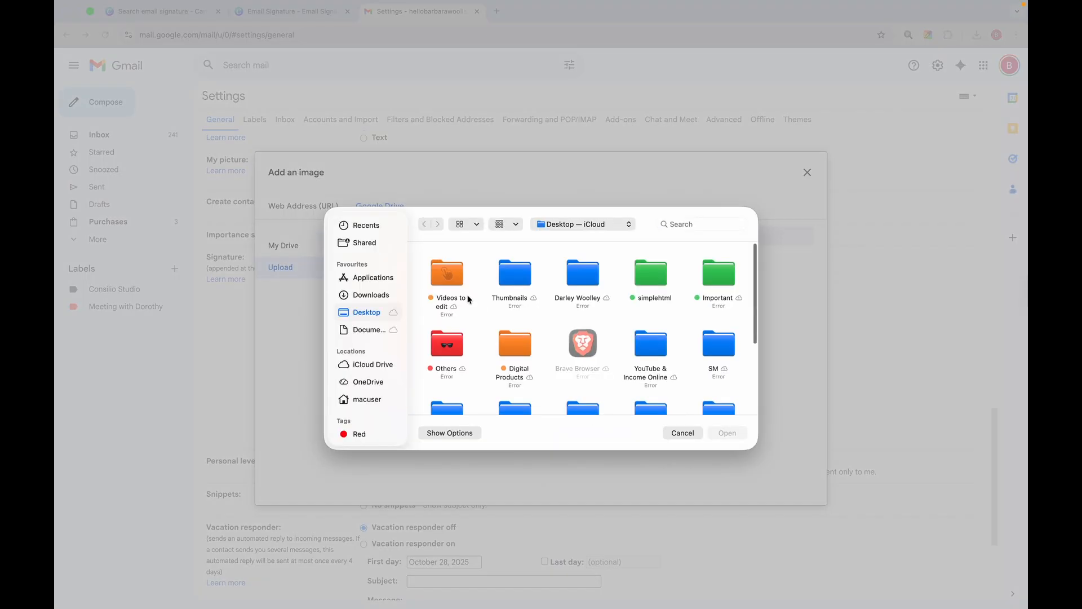
click(370, 295)
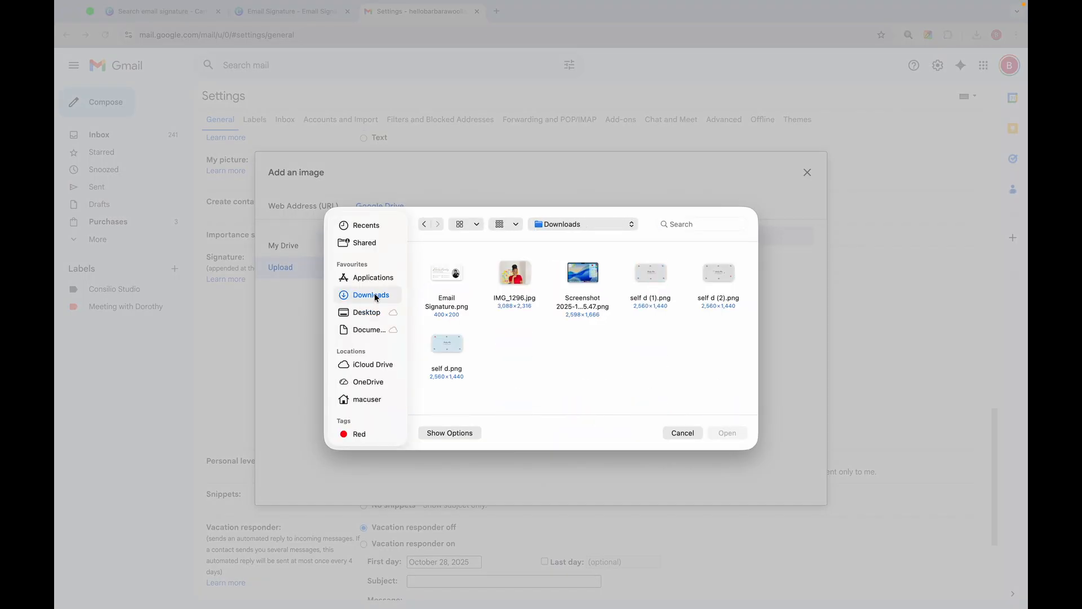
click(450, 280)
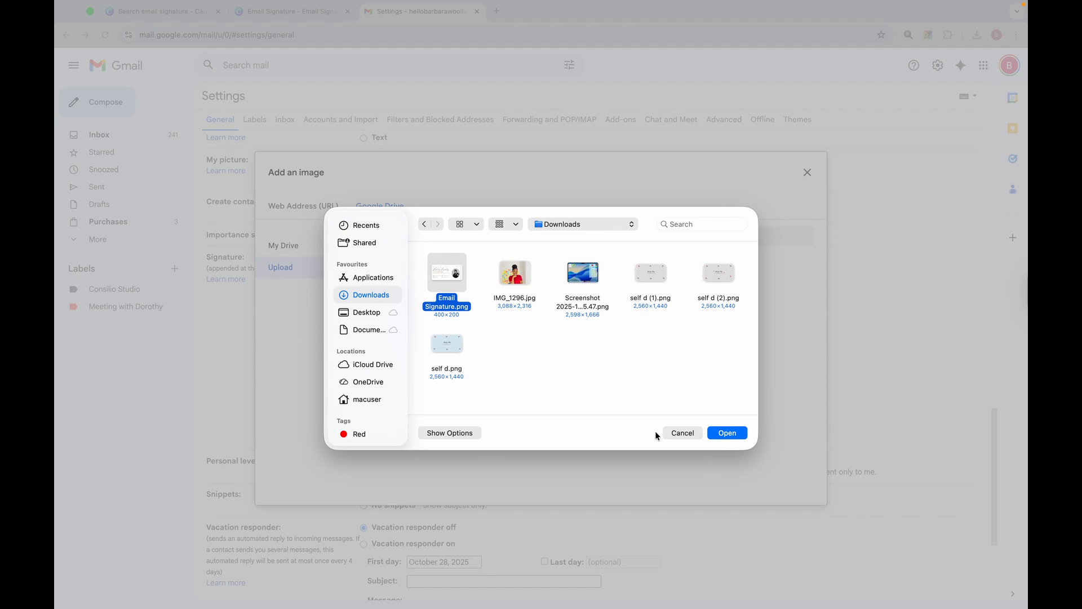
click(728, 434)
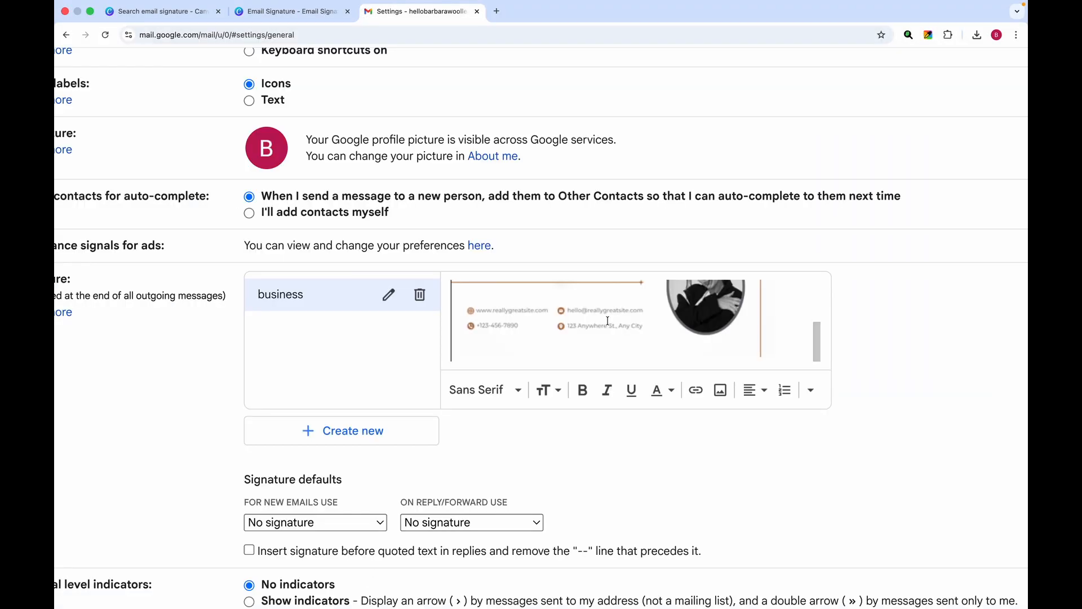
- Inspect the full height of the inserted image in the business signature's editor
scroll(608, 321, up, 1)
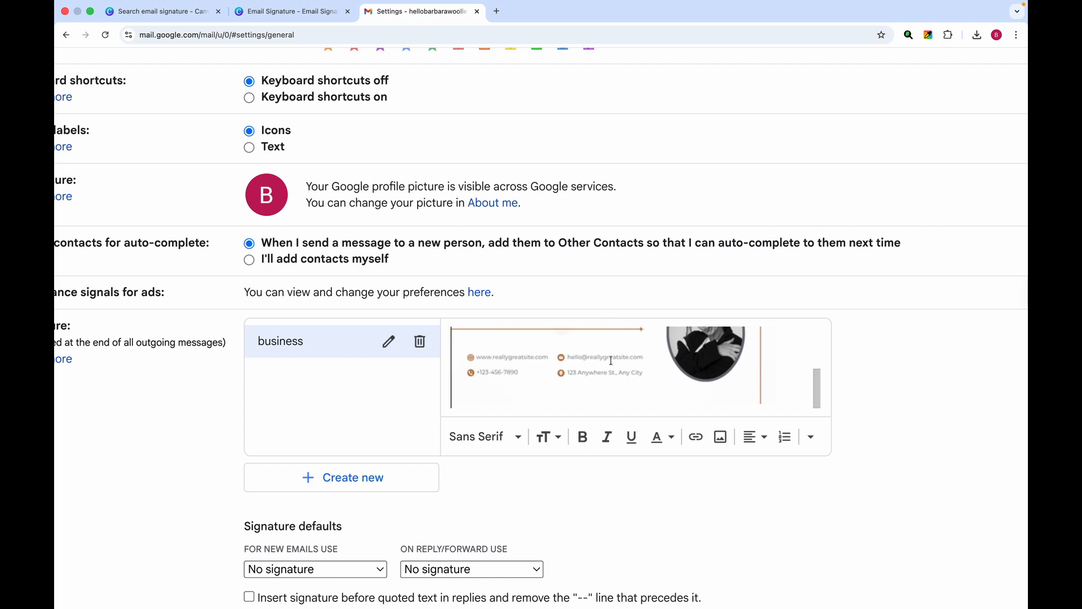
scroll(611, 361, down, 1)
scroll(813, 329, up, 3)
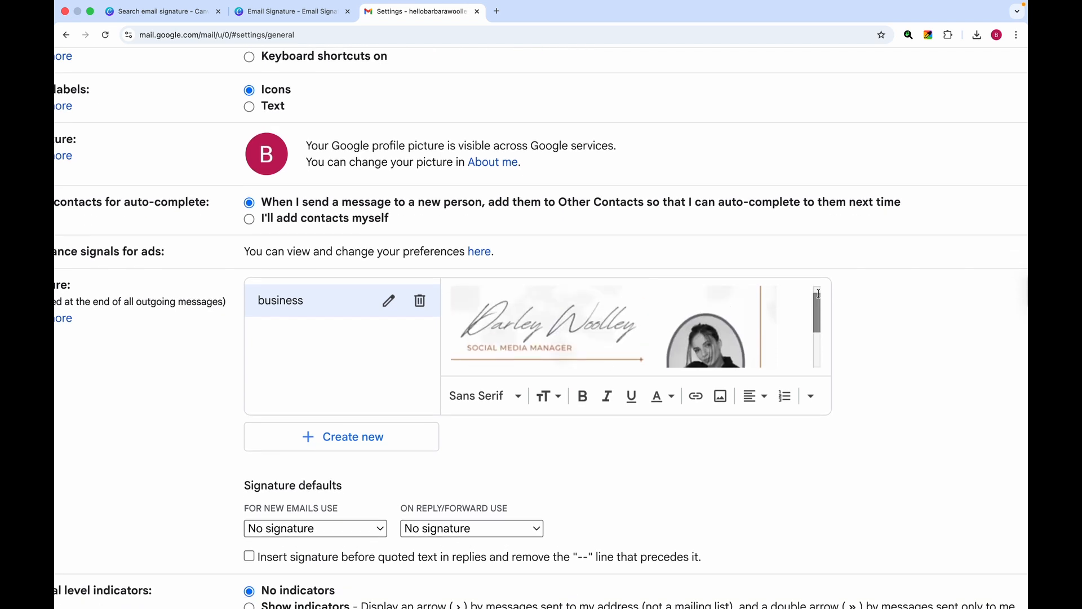
scroll(812, 330, down, 3)
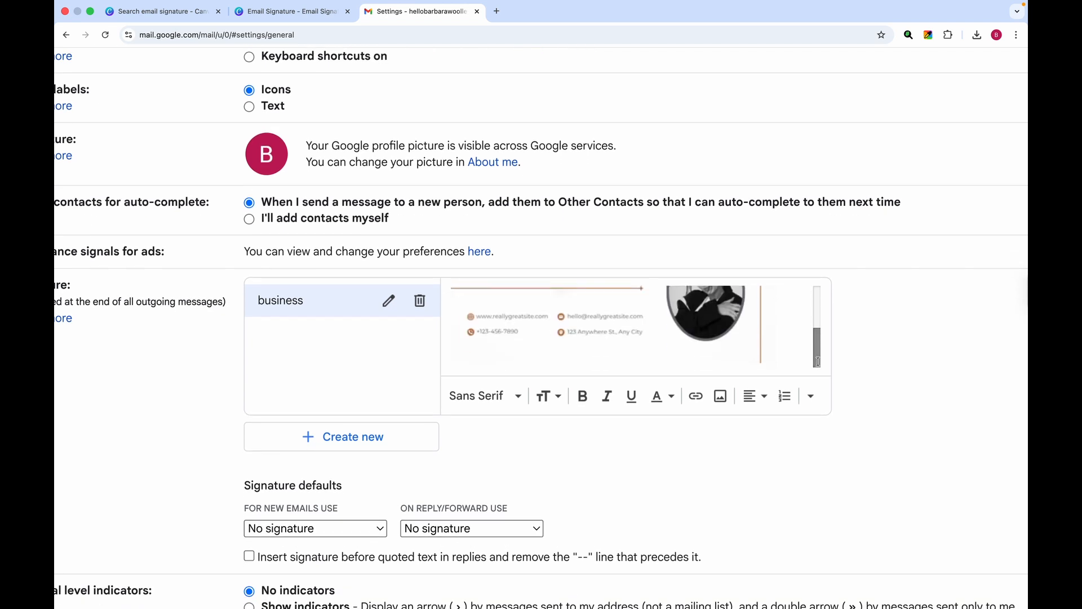
scroll(818, 311, up, 3)
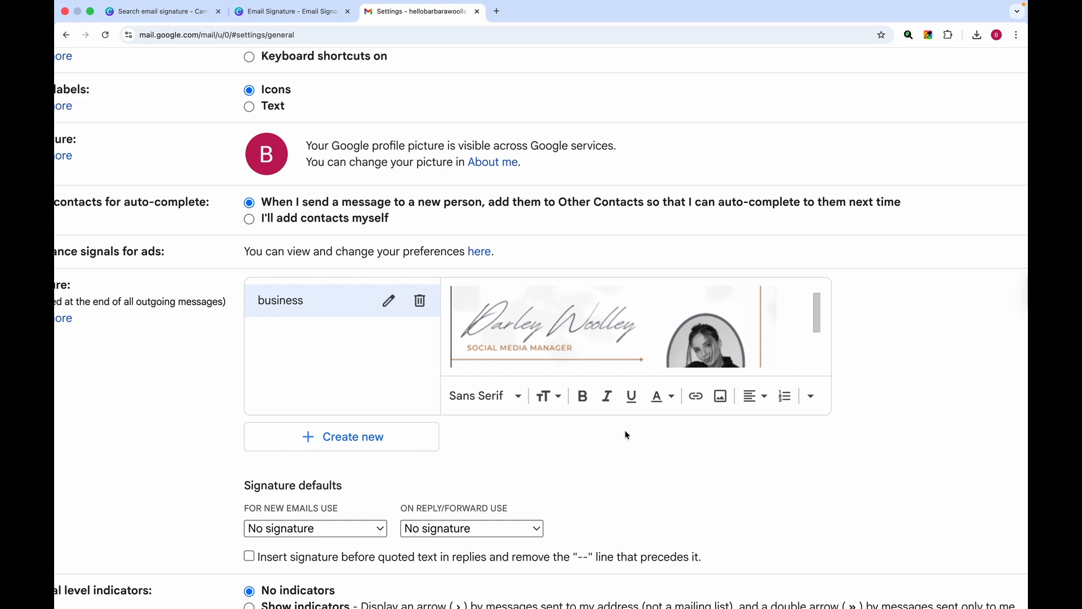
- Save the changes to the General settings with the new business signature
scroll(622, 439, down, 2)
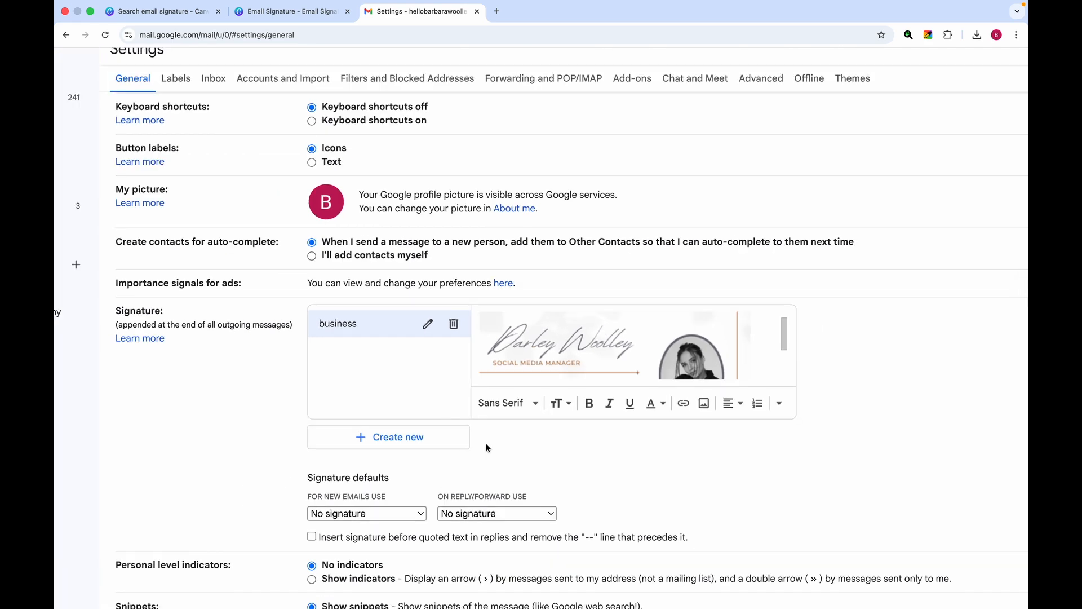
scroll(289, 417, down, 3)
scroll(290, 417, down, 2)
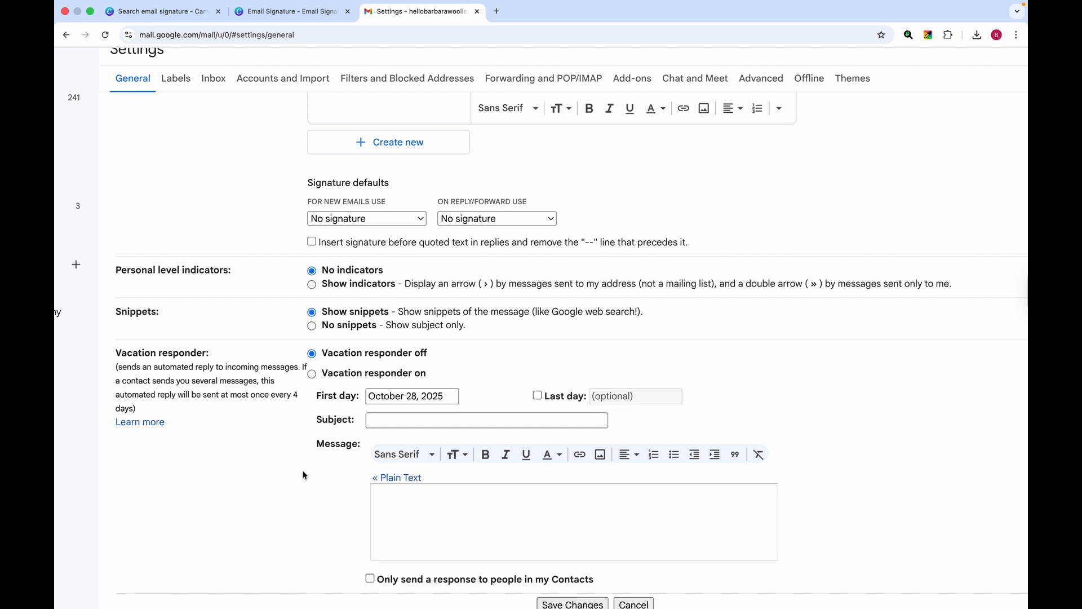
scroll(302, 472, down, 2)
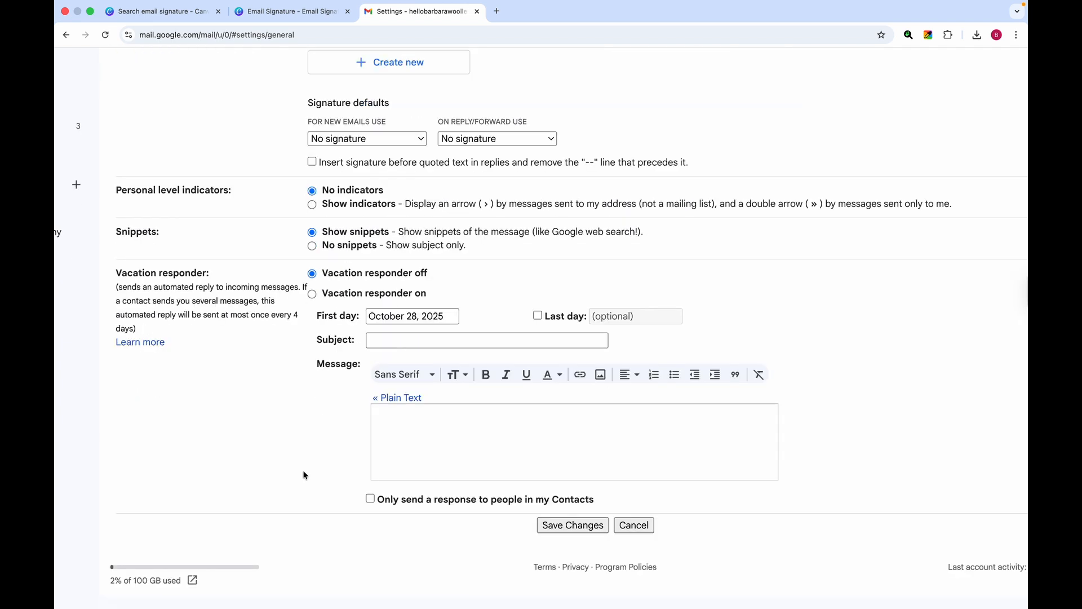
click(554, 527)
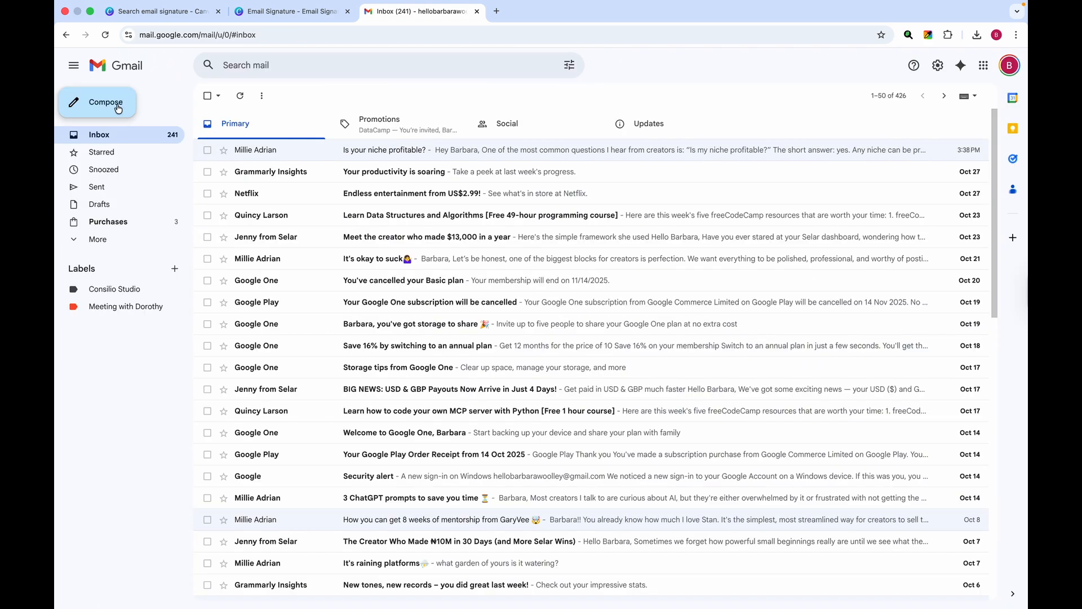
- Compose an email to the recipient's address with subject "Sample message", a greeting by name and the line "hope you are well"
click(118, 109)
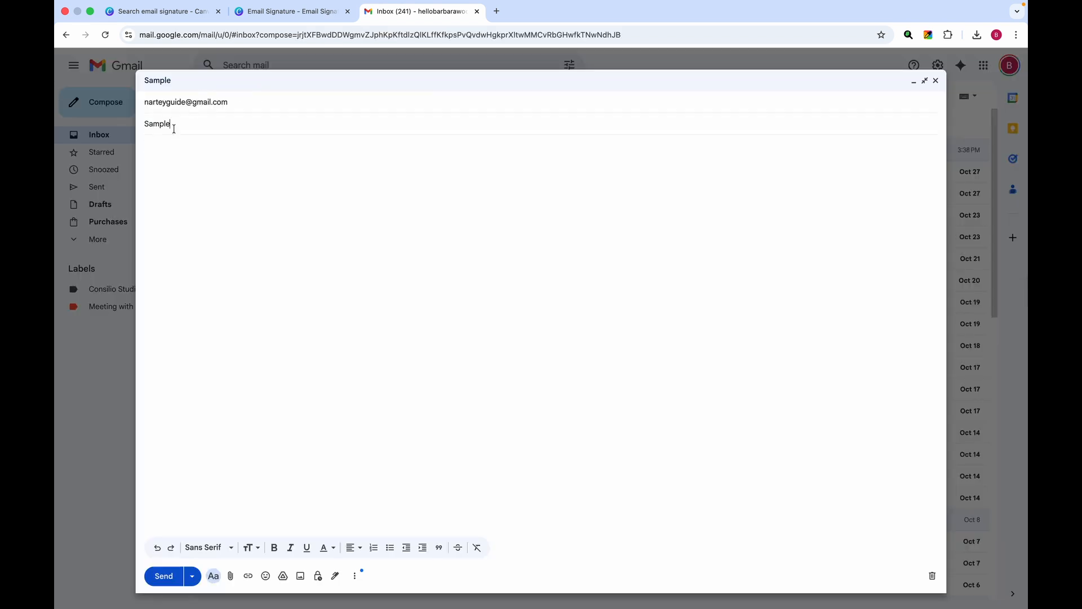
text(message)
click(159, 149)
text(dear nartey)
key(Return)
key(Return)
text(hope you are well)
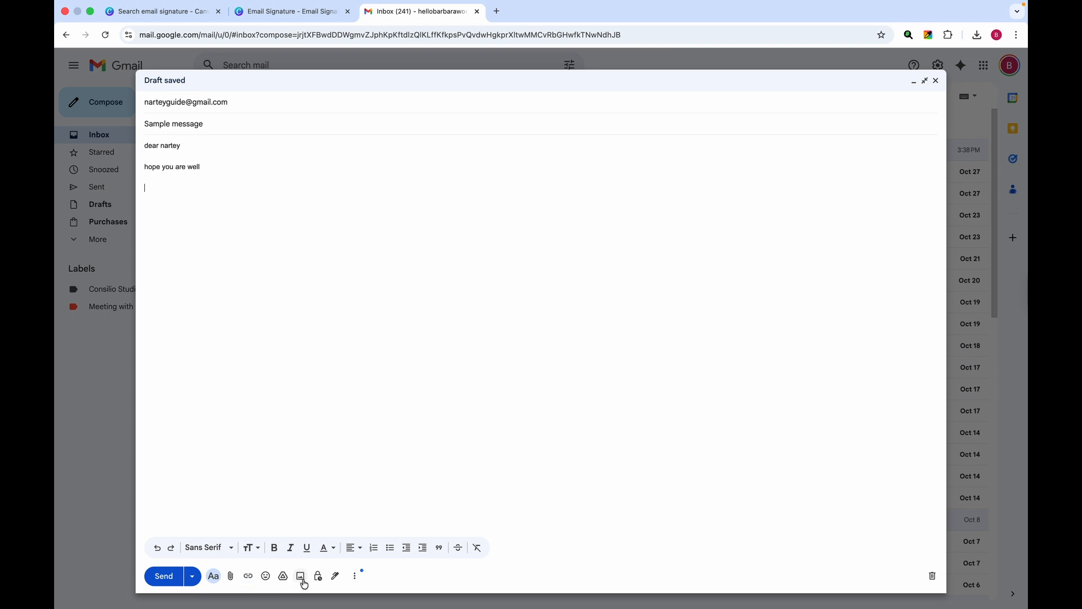
key(Return)
- Insert the business signature below the message text and send the email
click(335, 577)
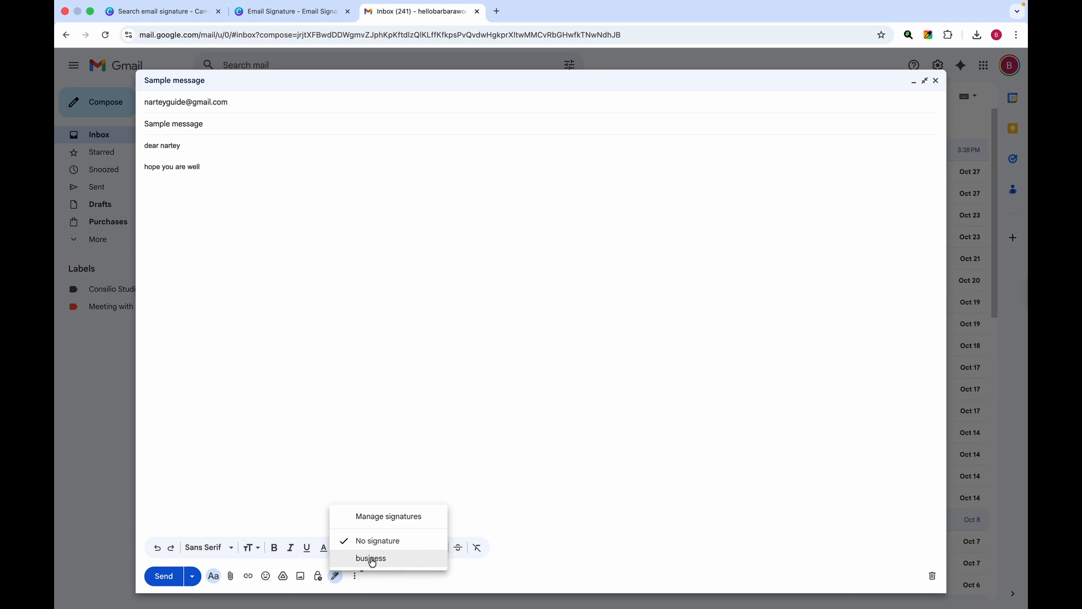
click(383, 518)
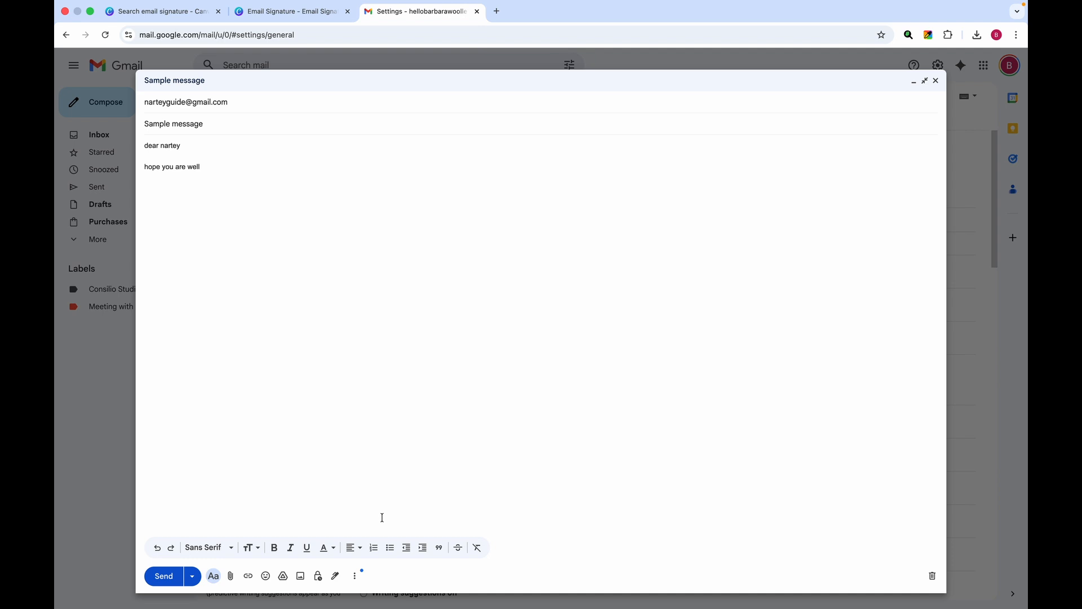
click(336, 576)
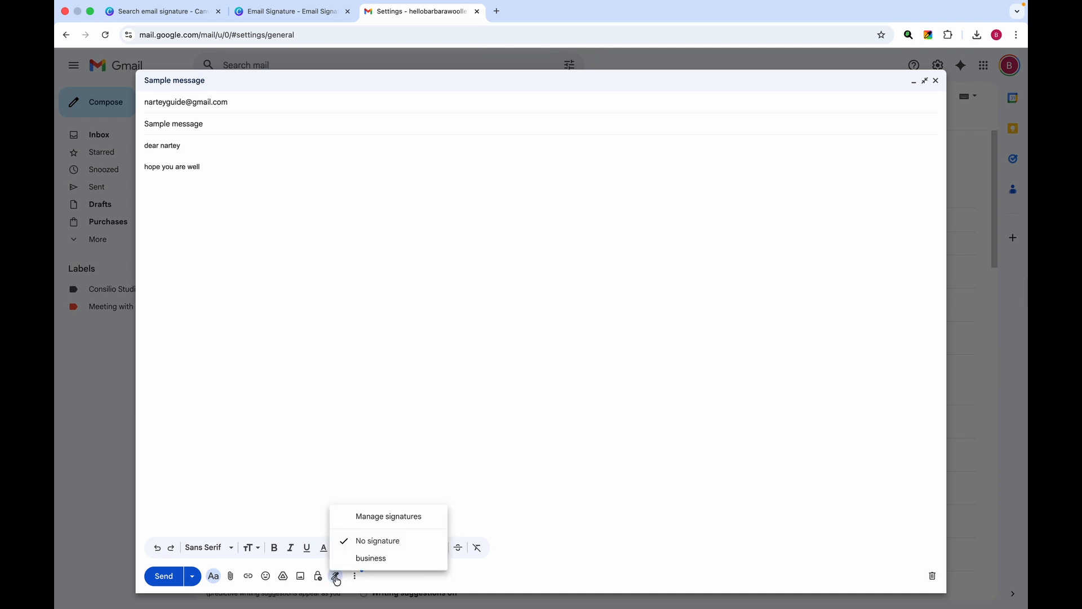
click(374, 558)
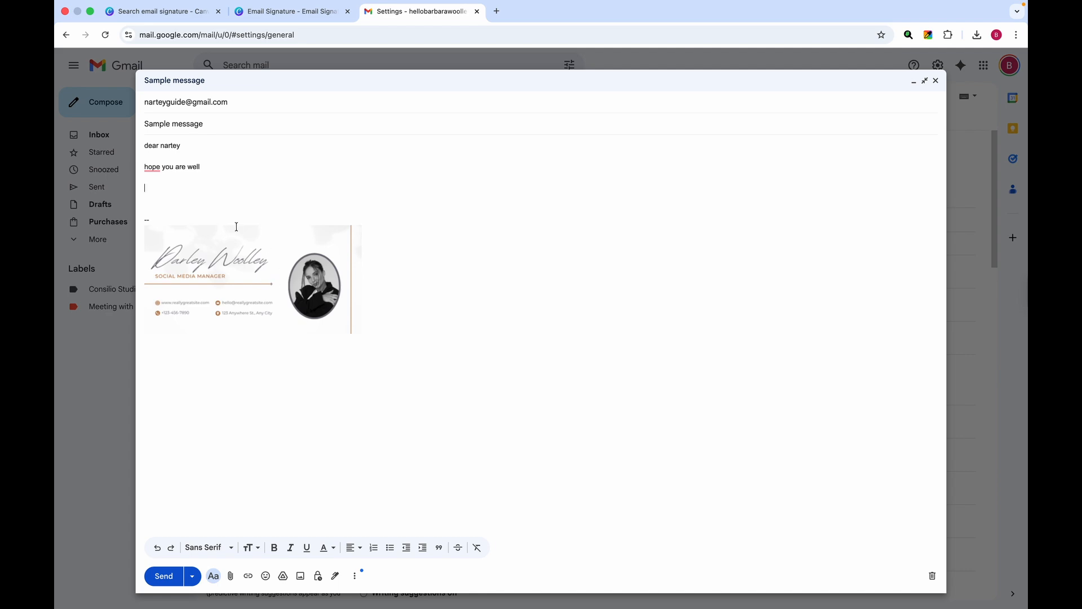
click(164, 576)
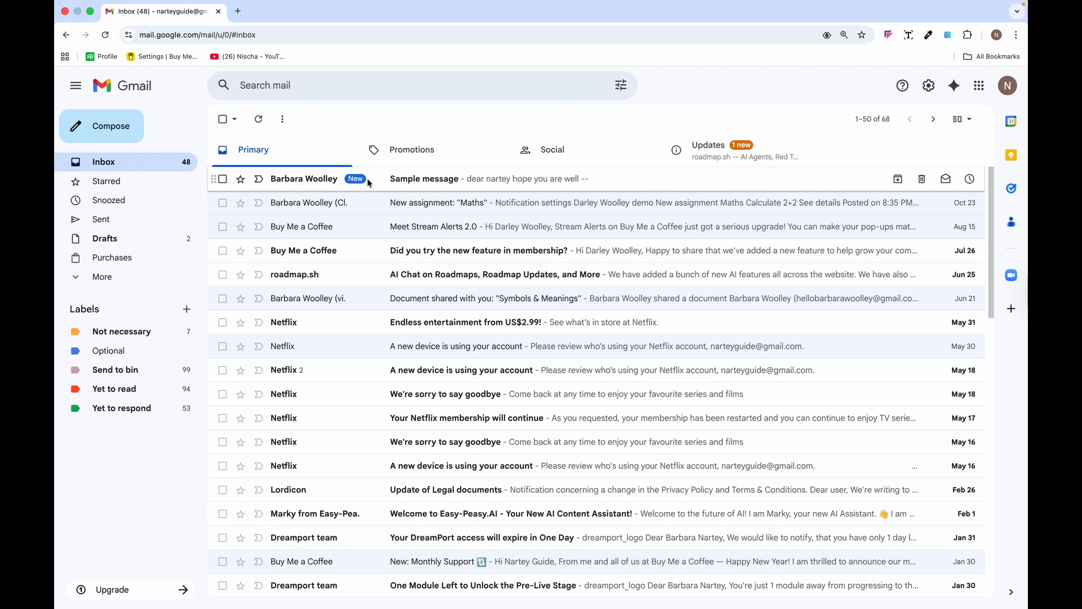
- Open the received Sample message in the recipient's inbox and inspect its signature image
click(367, 178)
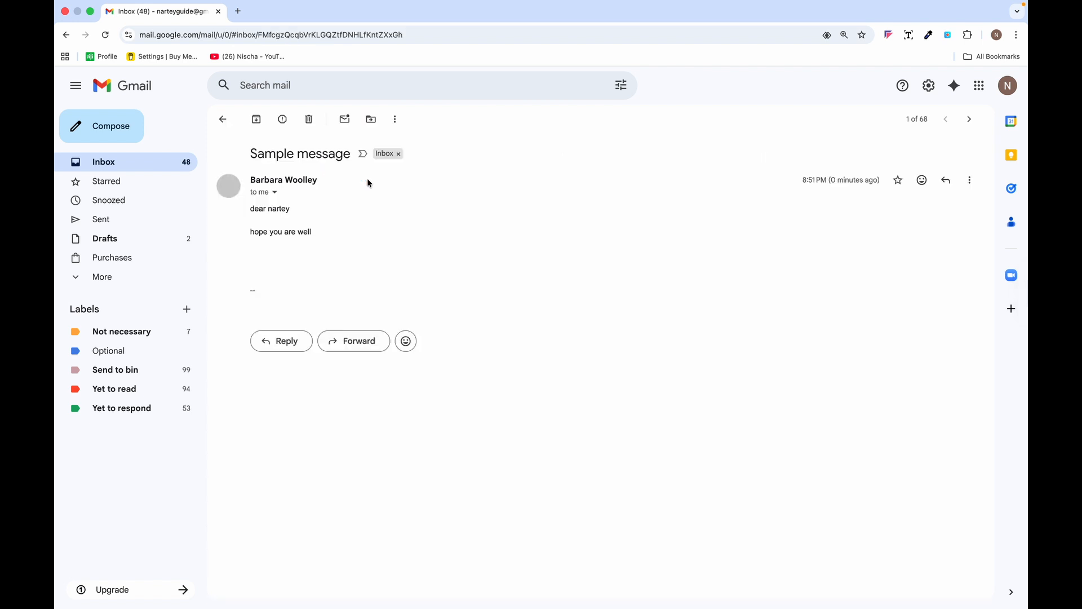
mouse_move(452, 410)
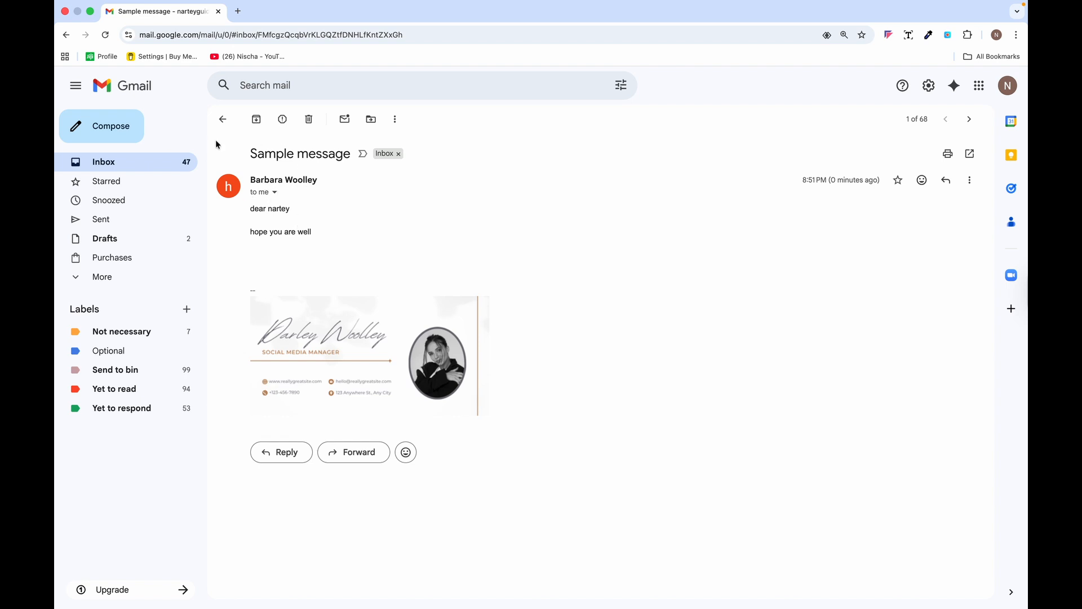
mouse_move(330, 302)
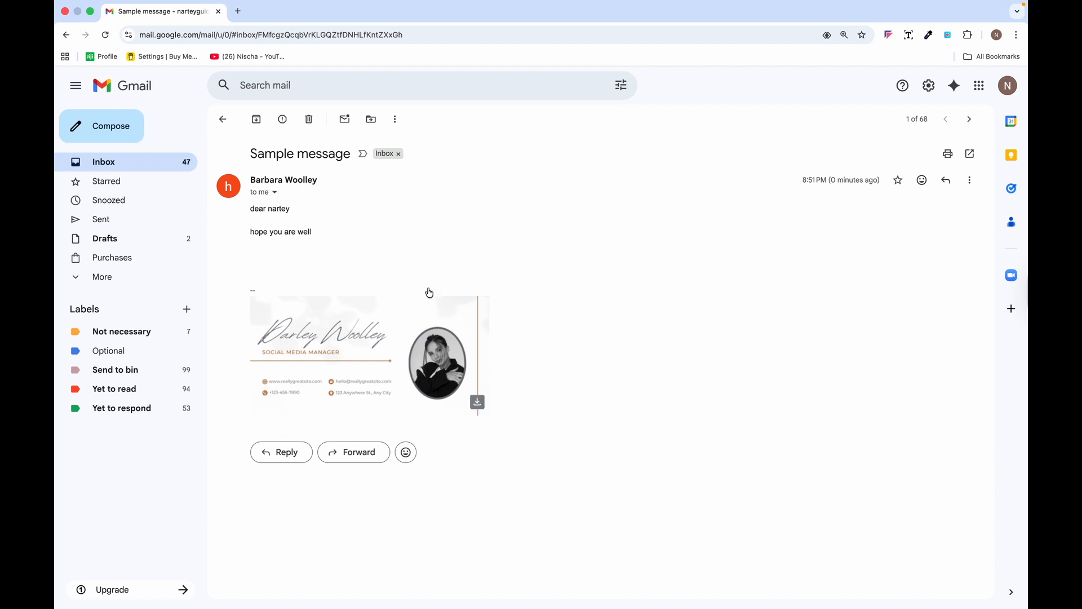